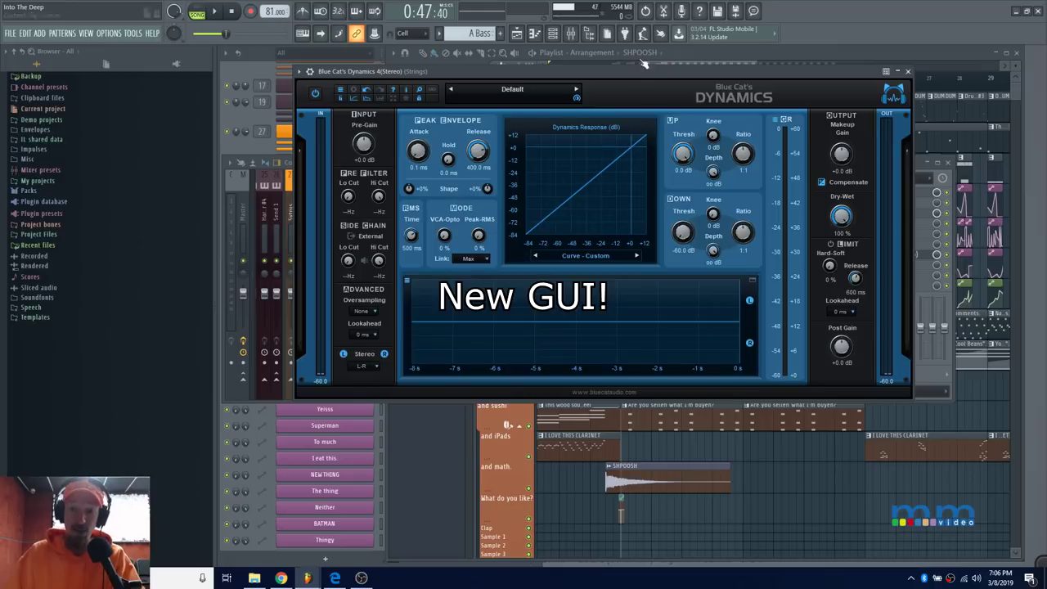
# Cycle through the plugin's layout views, ending with the response graph at mid size
pyautogui.moveTo(636, 74); pyautogui.dragTo(602, 75)
pyautogui.click(320, 102)
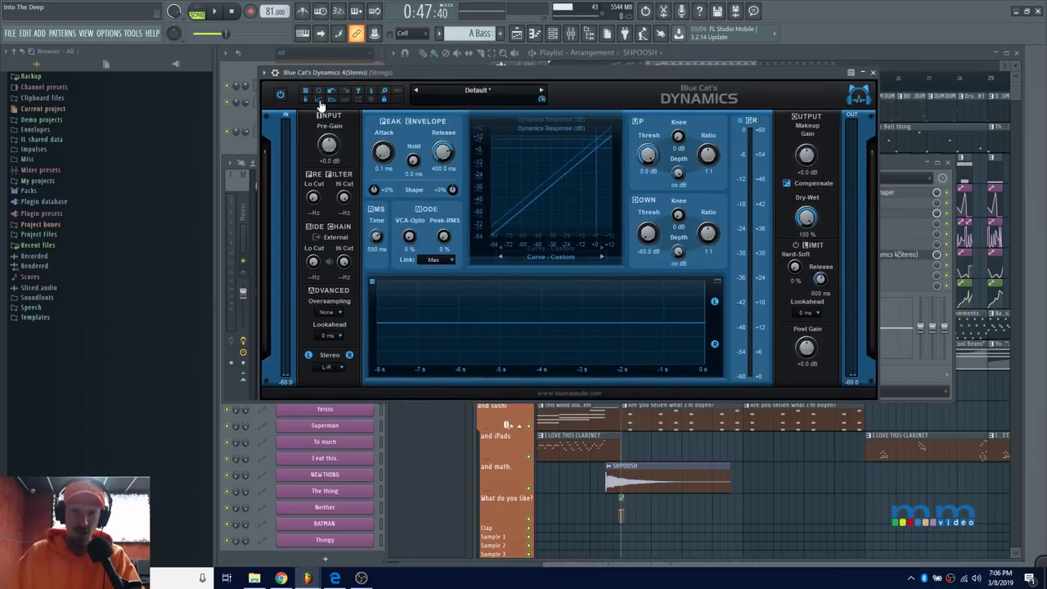
pyautogui.click(319, 100)
pyautogui.click(332, 99)
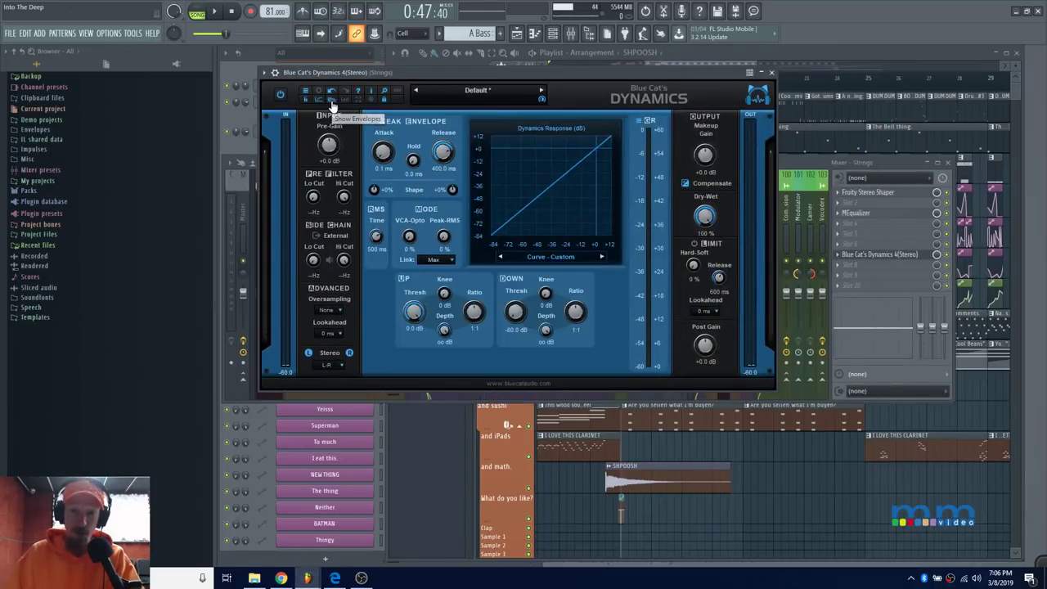
pyautogui.click(332, 99)
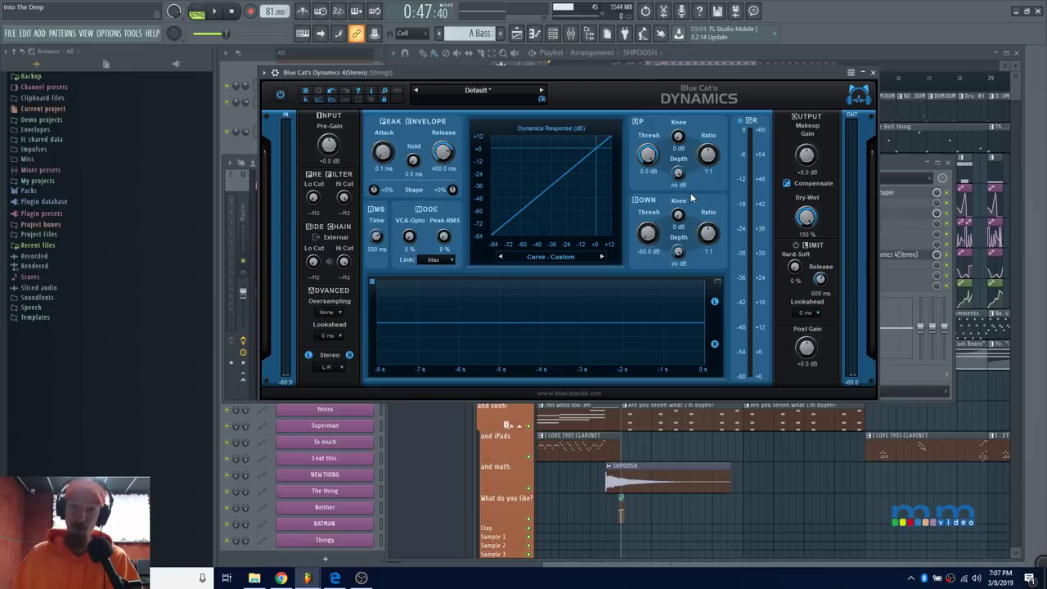
# Toggle the GUI layout lock and load the next preset, then return to Default
pyautogui.moveTo(519, 75); pyautogui.dragTo(521, 70)
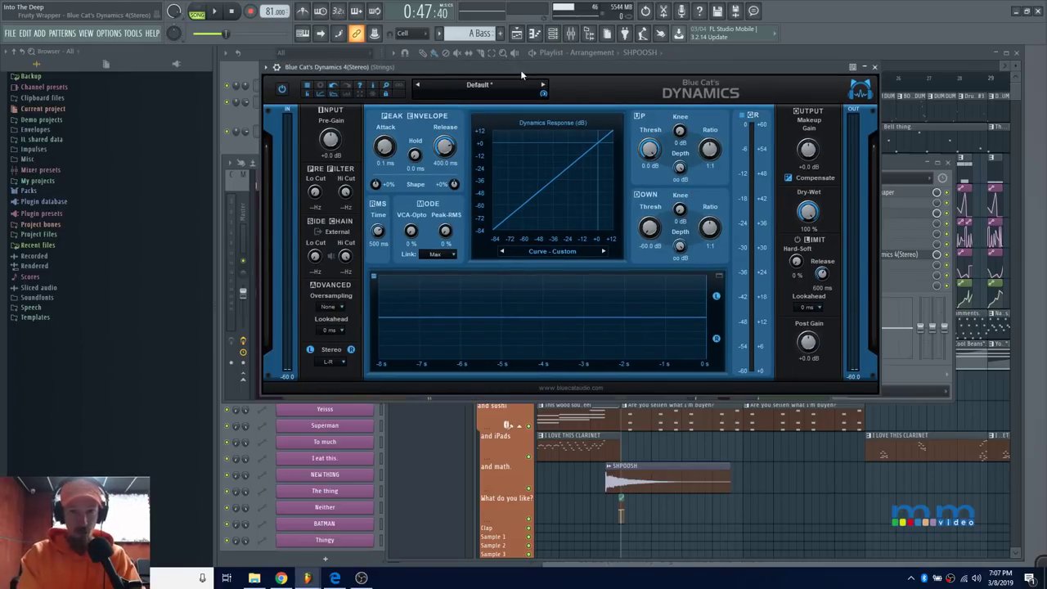
pyautogui.click(387, 94)
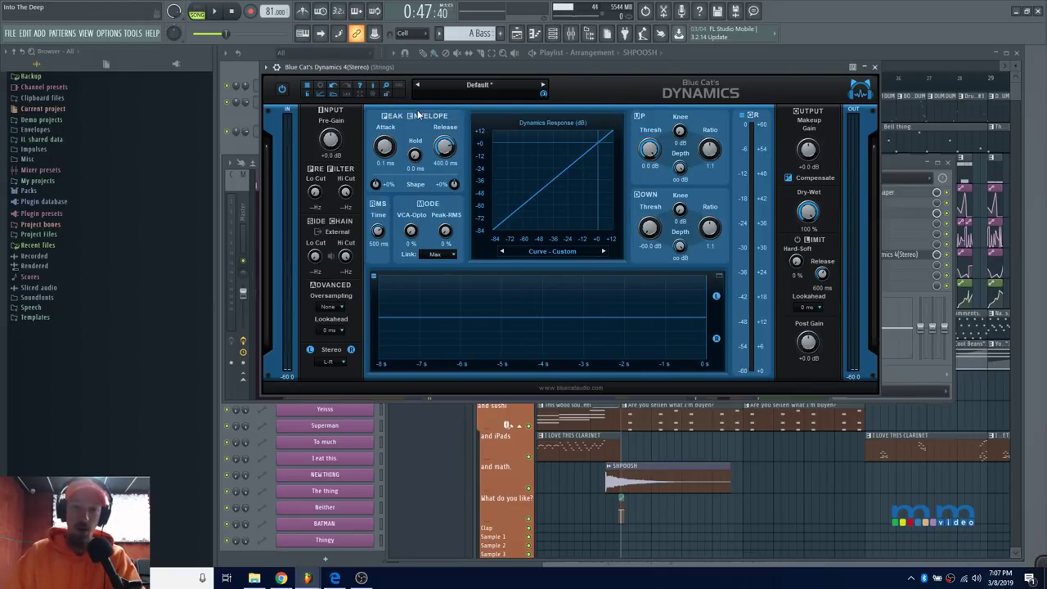
pyautogui.click(542, 85)
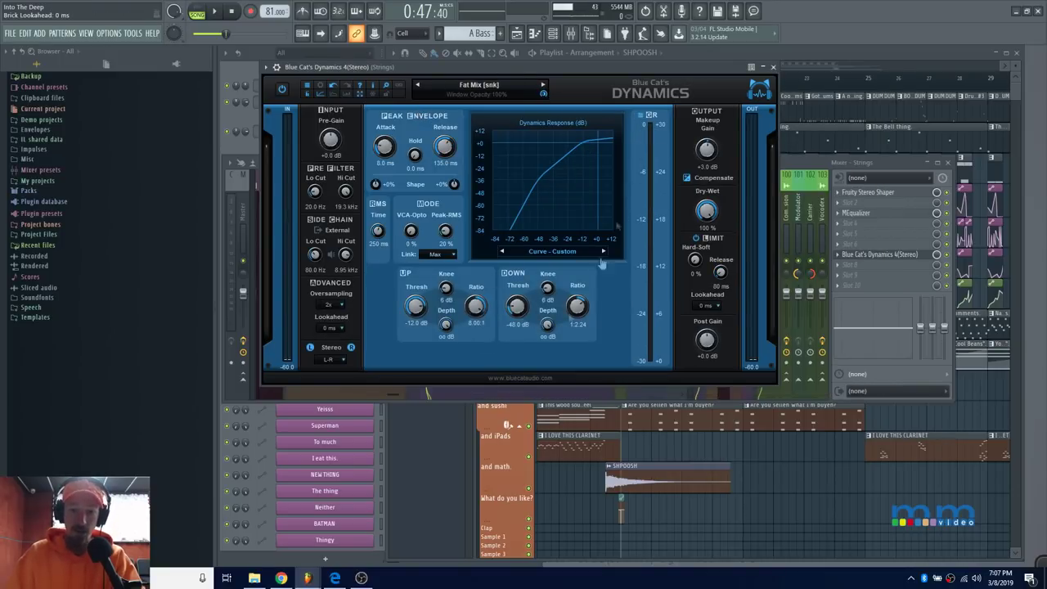
pyautogui.click(419, 85)
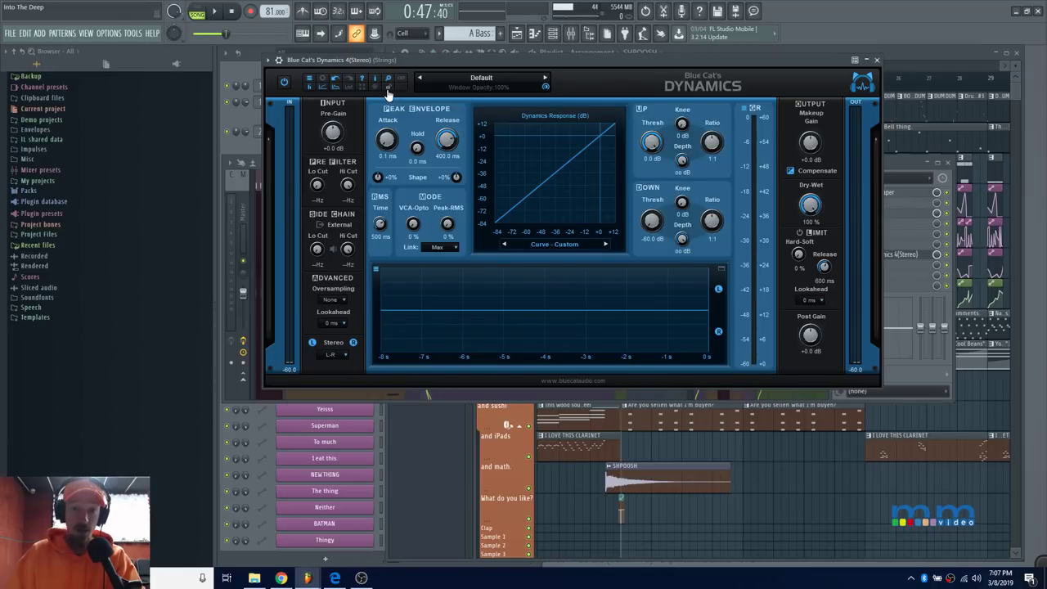
# Lock the full layout and step through presets until Fat Mix [snk] is loaded
pyautogui.click(388, 87)
pyautogui.click(545, 79)
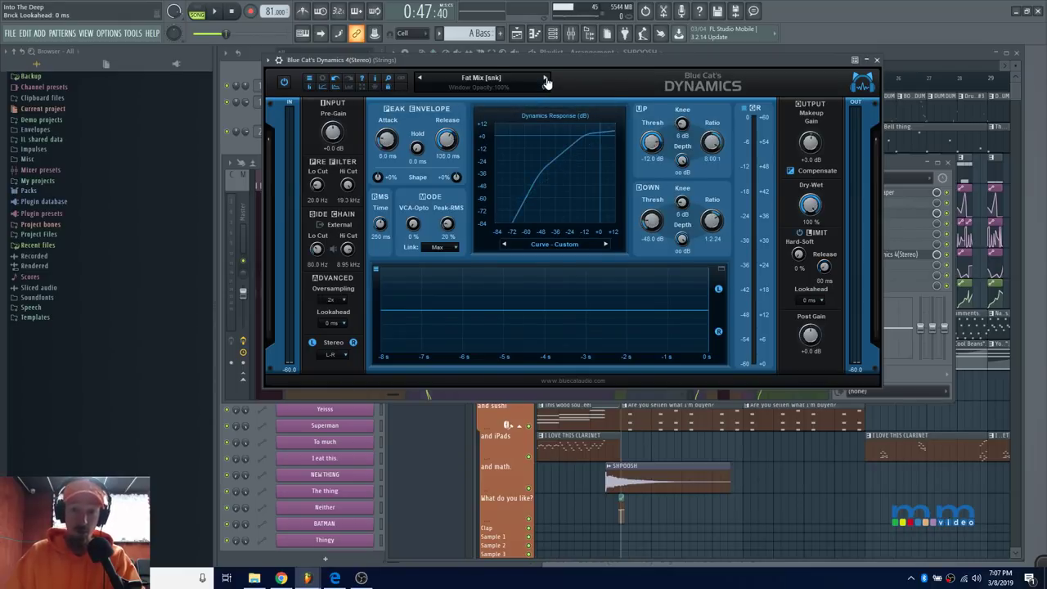
pyautogui.click(545, 79)
pyautogui.click(545, 79)
pyautogui.click(545, 78)
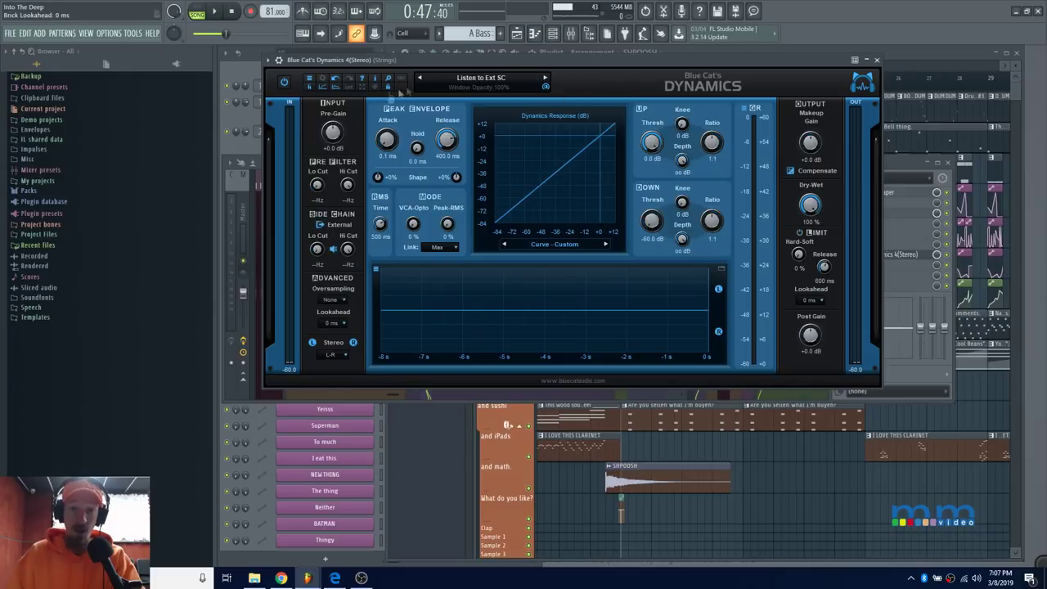
pyautogui.click(419, 78)
pyautogui.click(419, 79)
pyautogui.click(419, 80)
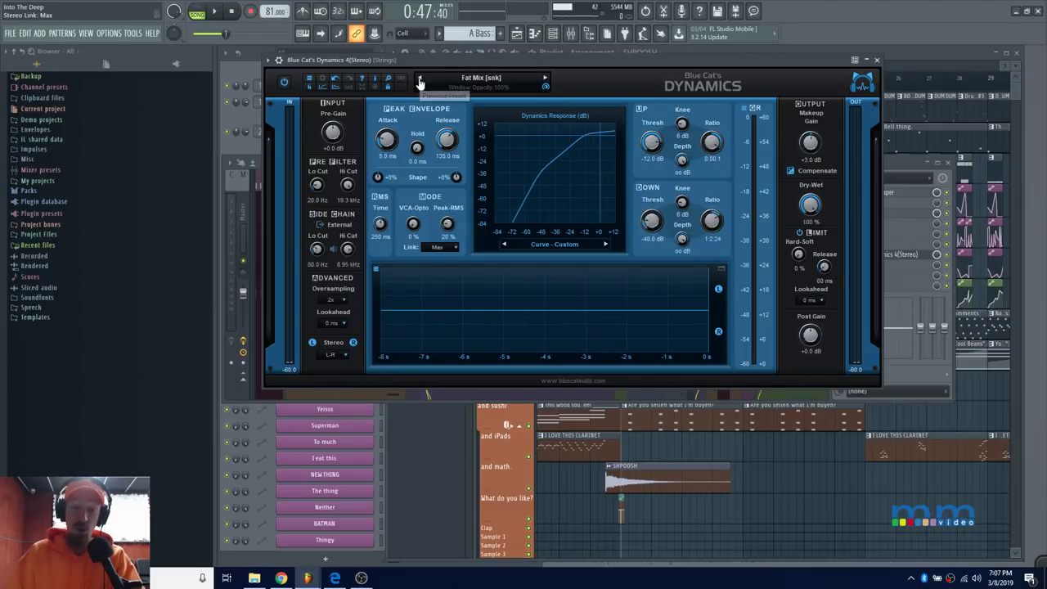
pyautogui.click(387, 88)
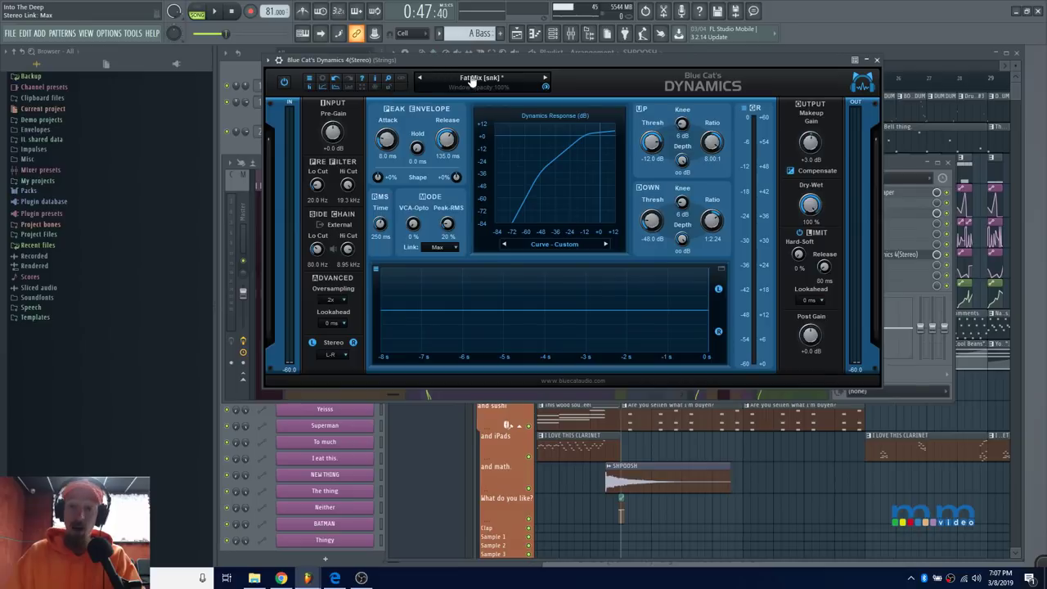
pyautogui.moveTo(558, 62); pyautogui.dragTo(552, 62)
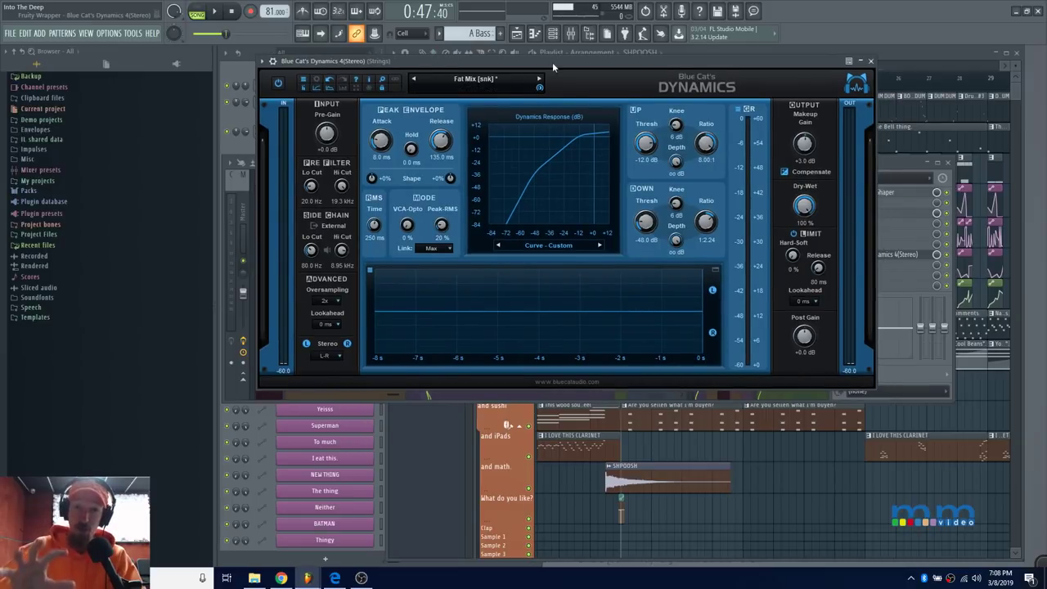
pyautogui.click(381, 78)
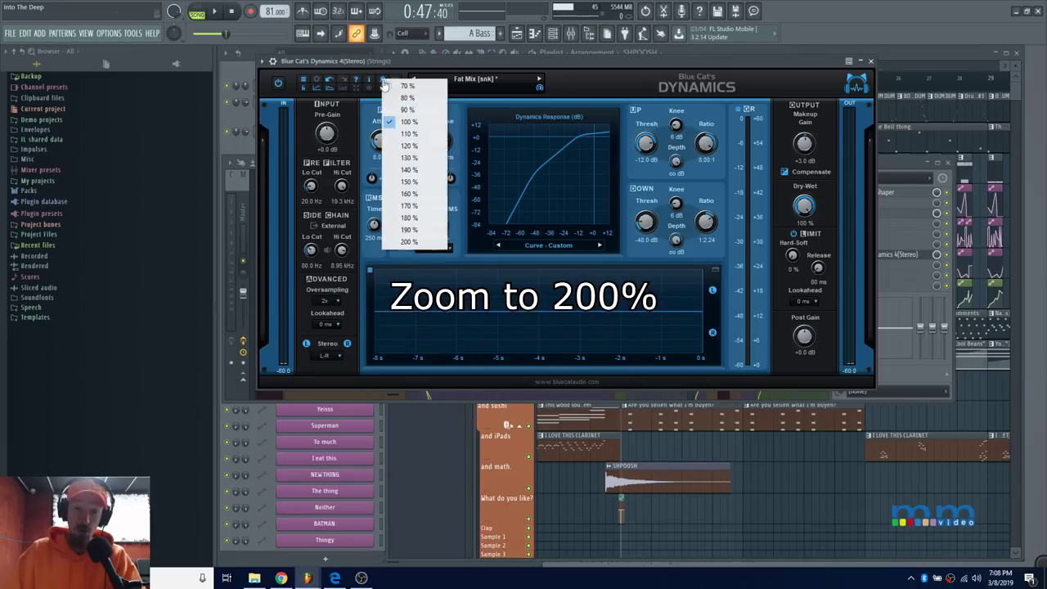
pyautogui.click(419, 243)
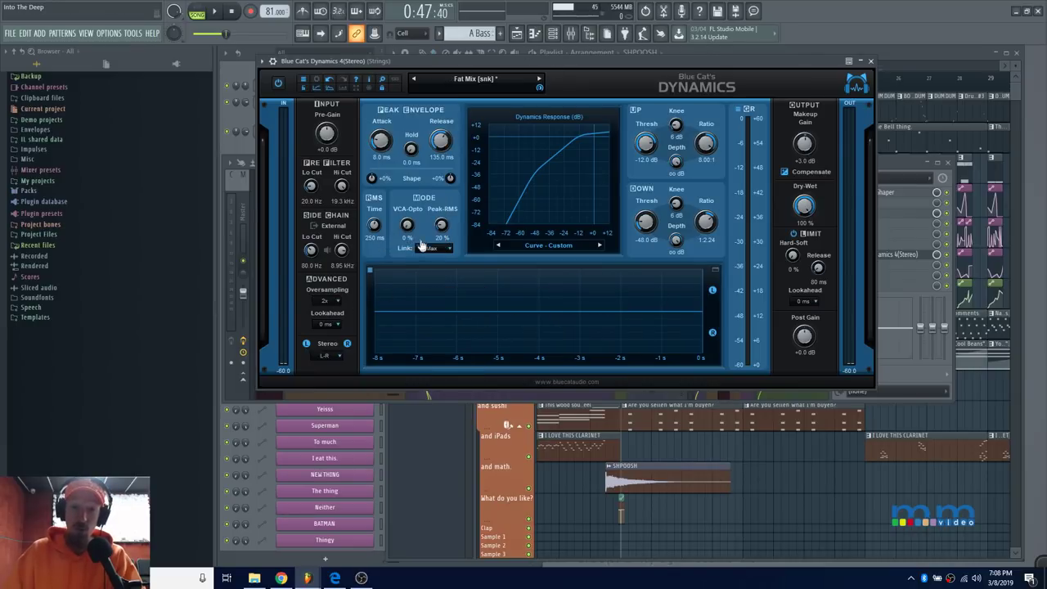
pyautogui.moveTo(550, 63); pyautogui.dragTo(471, 73)
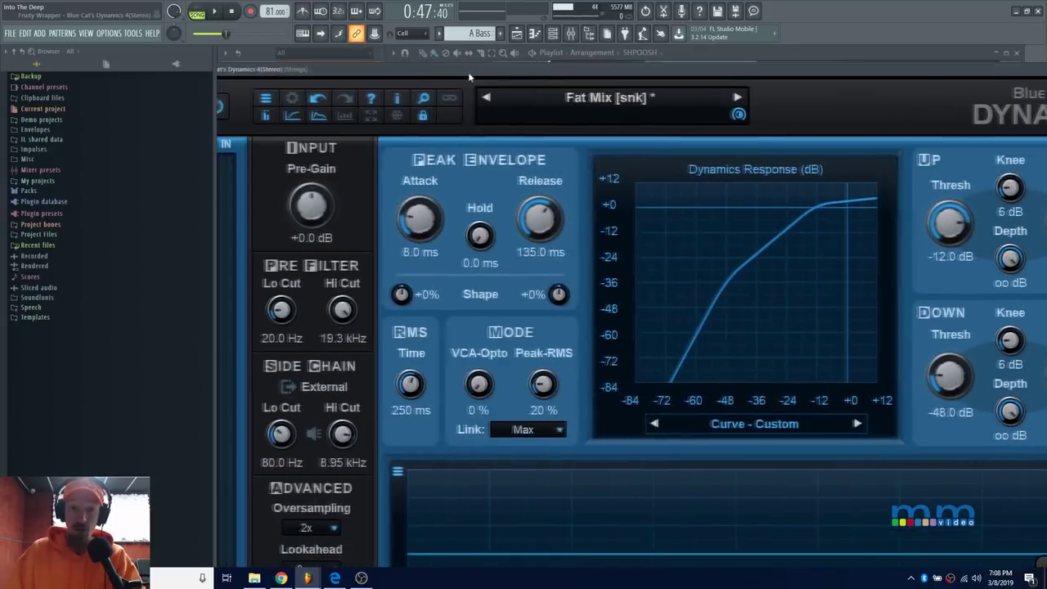
pyautogui.click(426, 100)
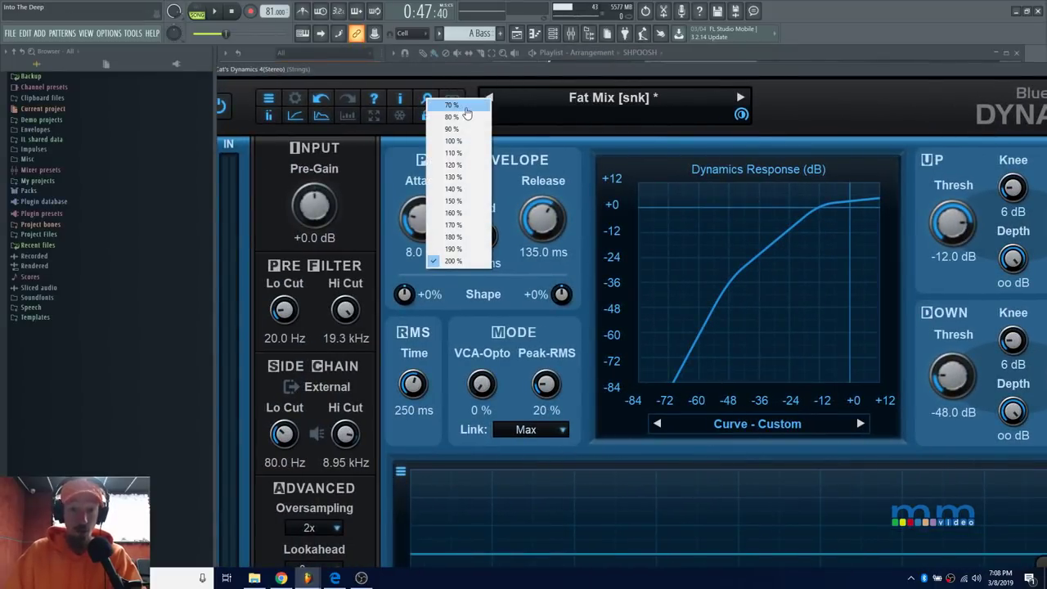
pyautogui.click(452, 140)
pyautogui.moveTo(507, 76); pyautogui.dragTo(536, 79)
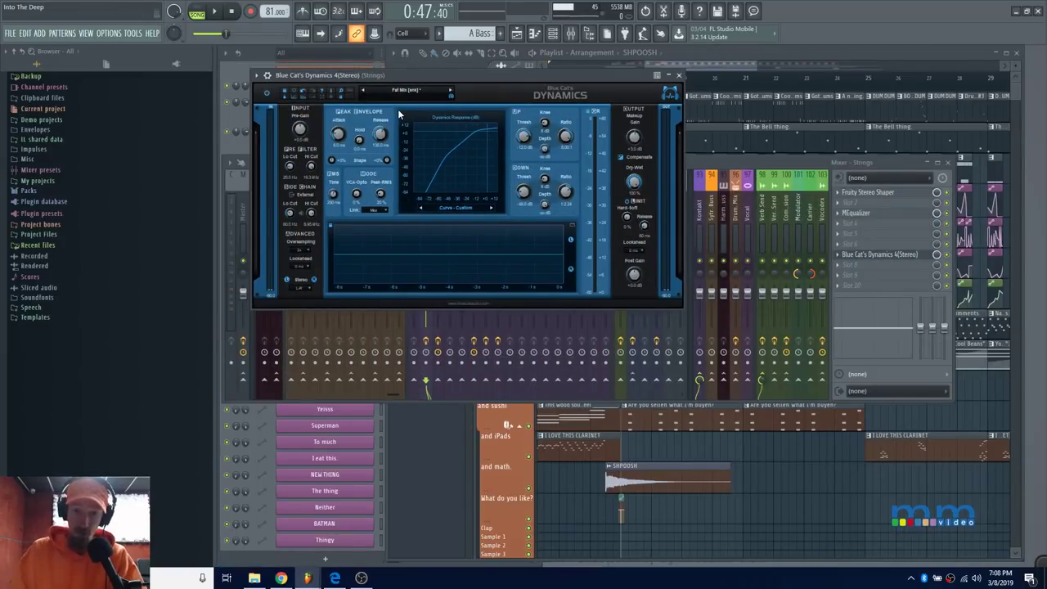
pyautogui.click(340, 96)
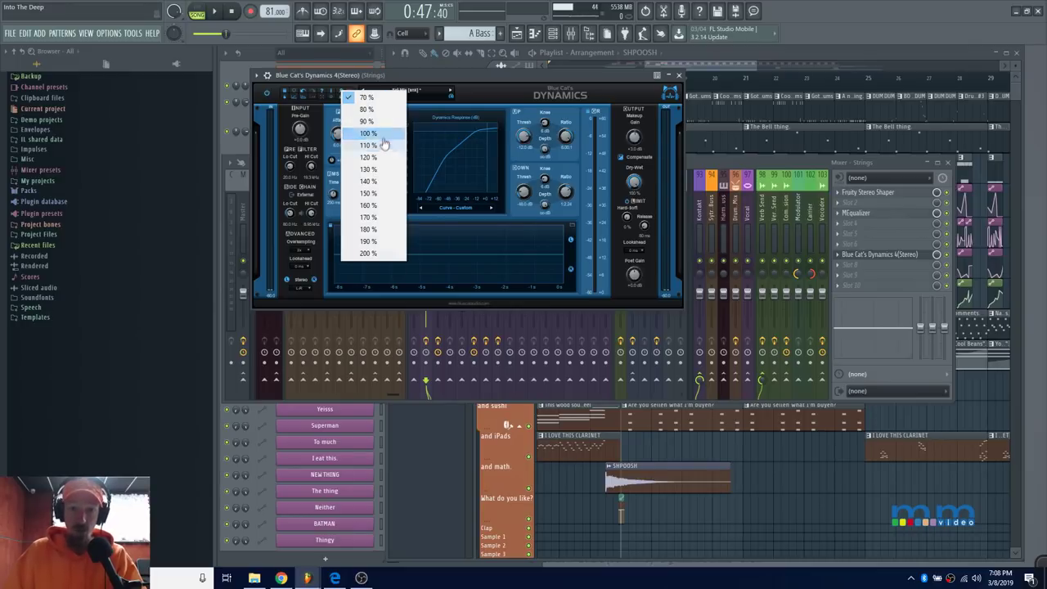
pyautogui.click(379, 134)
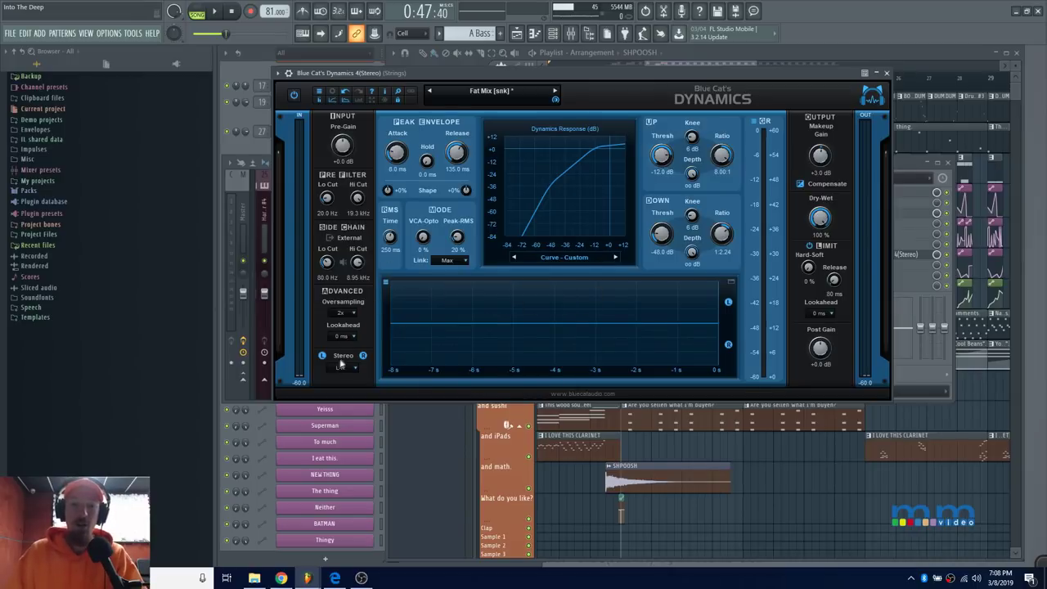
# Set the Stereo processing mode to Mid-Side from the Stereo dropdown
pyautogui.click(345, 367)
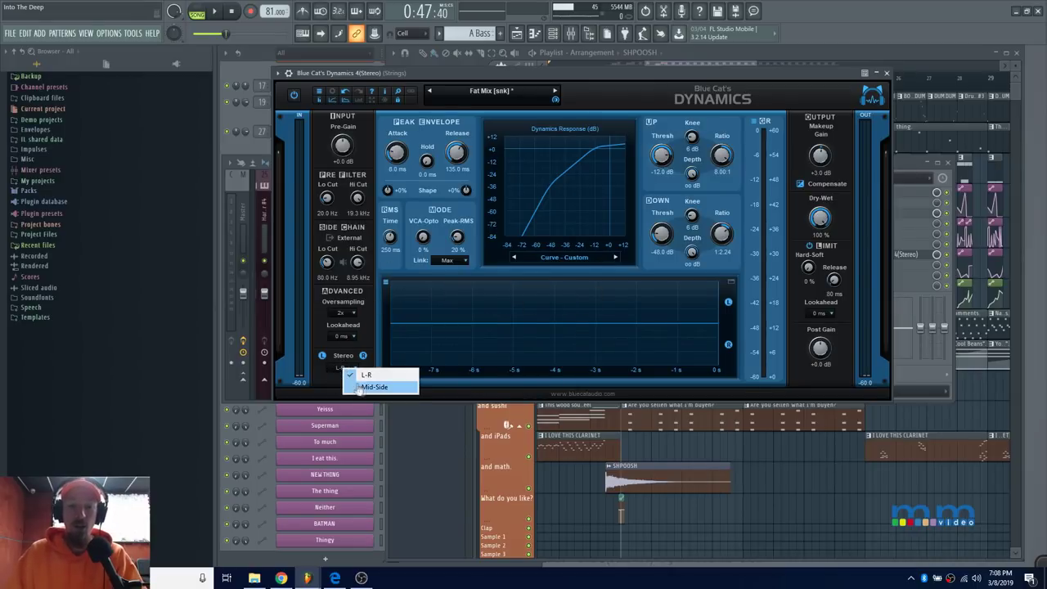
pyautogui.click(372, 387)
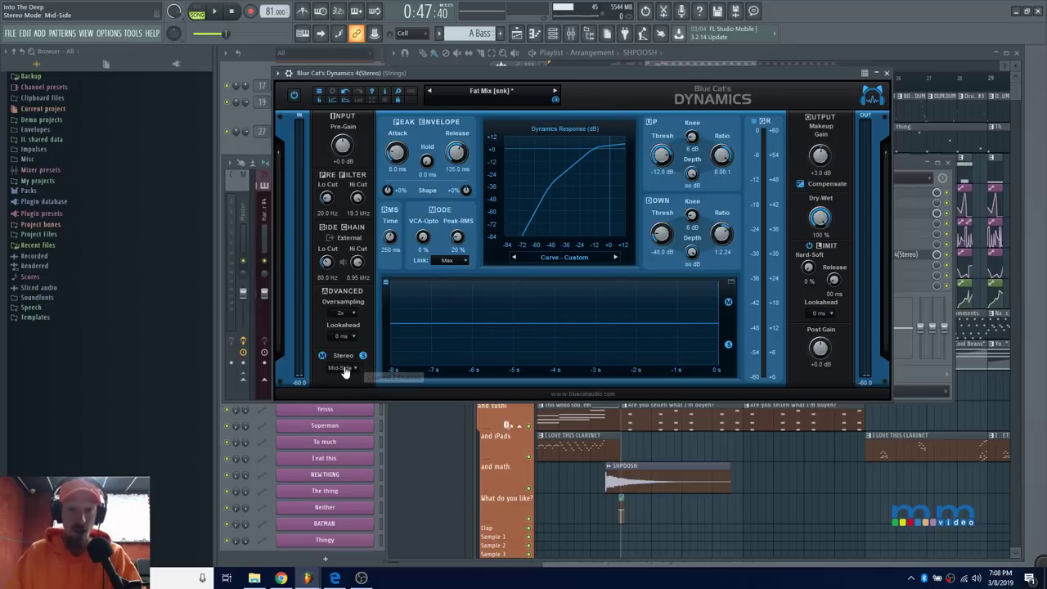
pyautogui.click(342, 368)
pyautogui.click(365, 375)
pyautogui.scroll(-1, 331, 369)
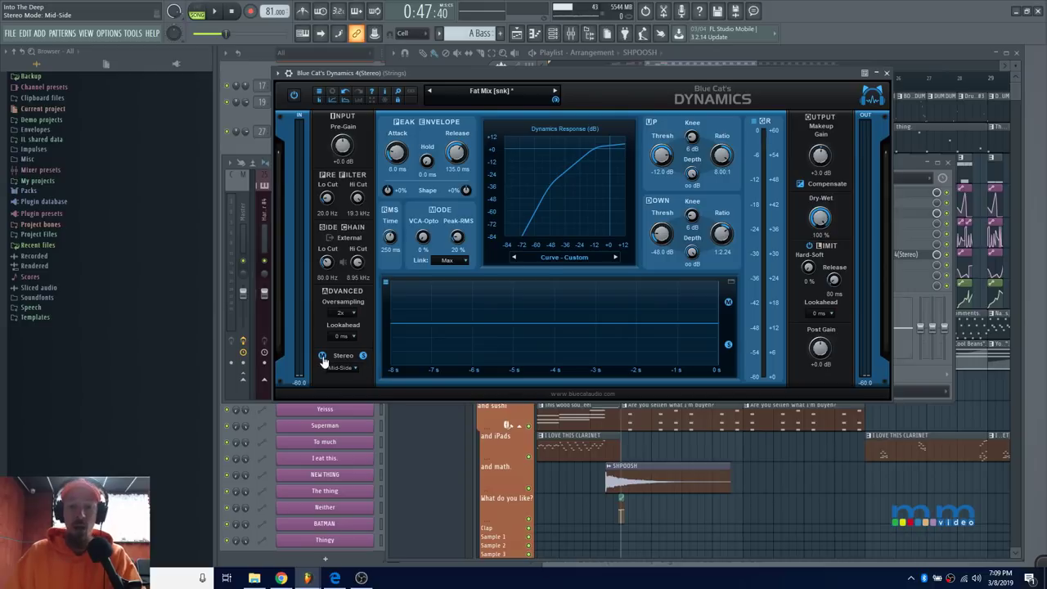
# Toggle the S and M channel buttons off and back on, leaving both enabled
pyautogui.click(363, 356)
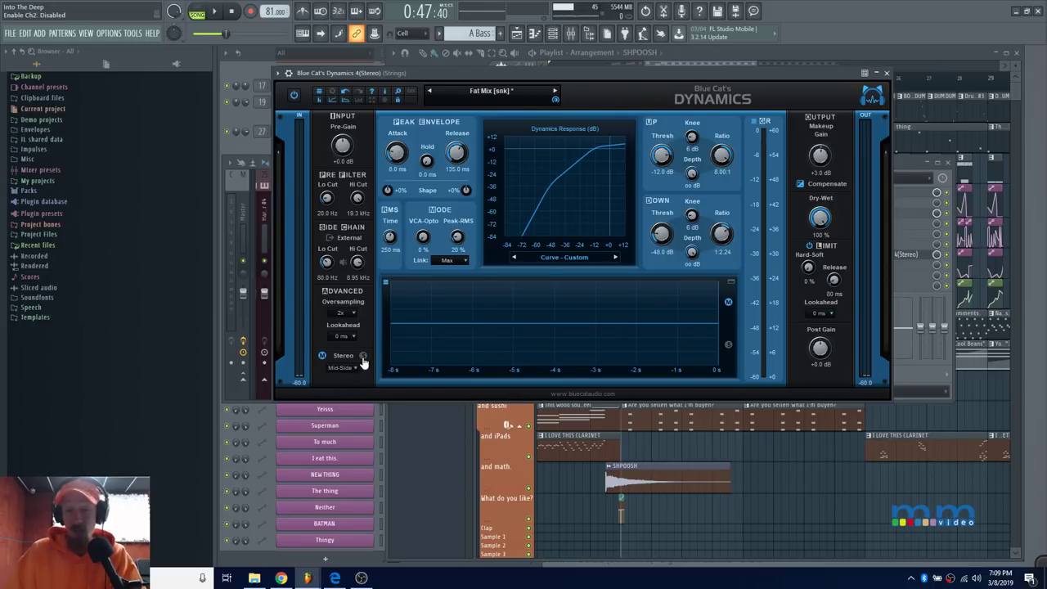
pyautogui.click(363, 356)
pyautogui.click(322, 356)
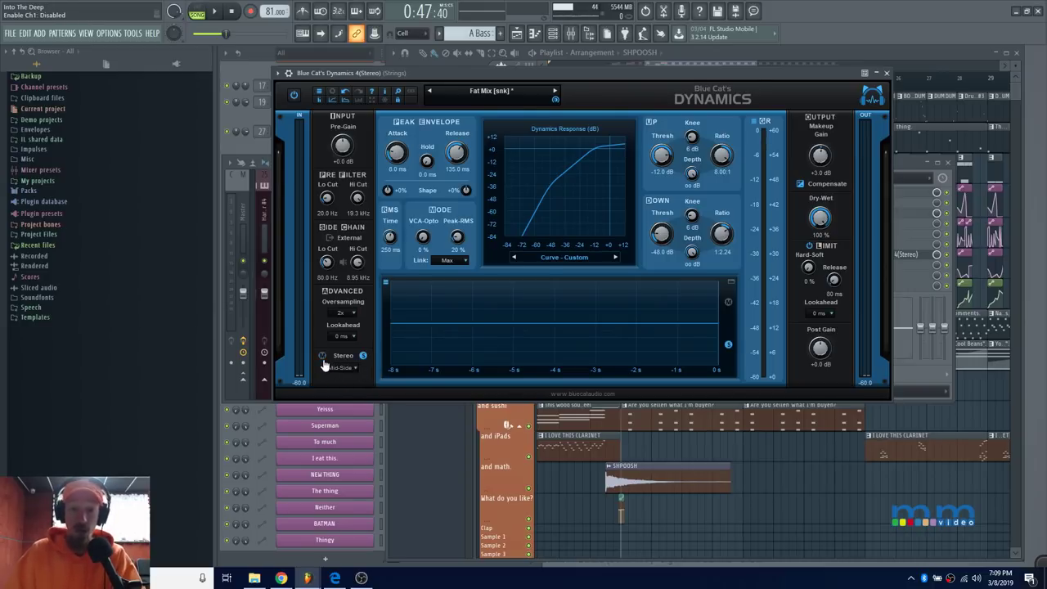
pyautogui.click(322, 357)
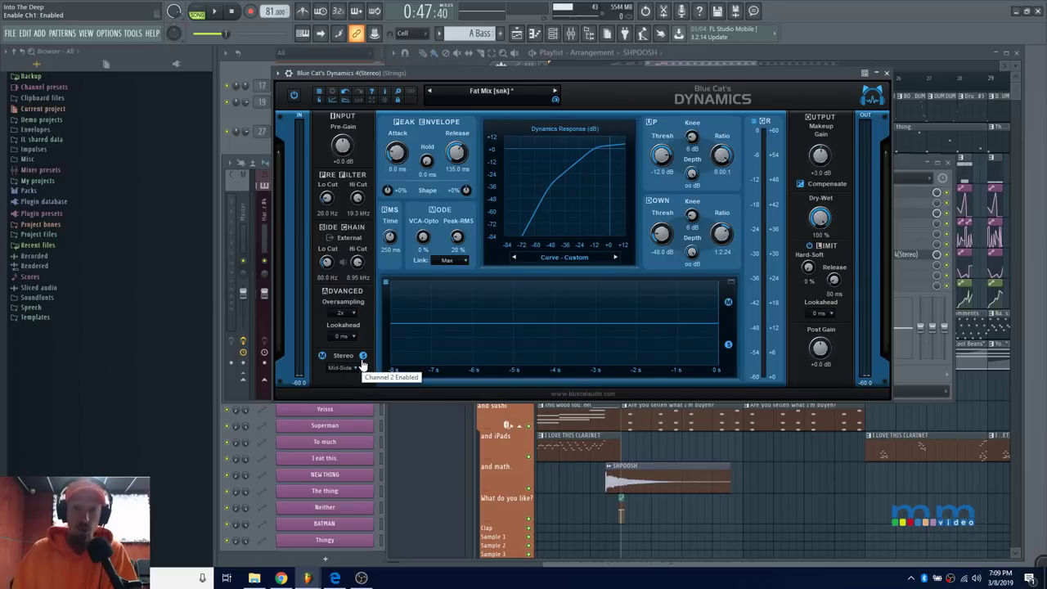
pyautogui.moveTo(564, 73); pyautogui.dragTo(559, 64)
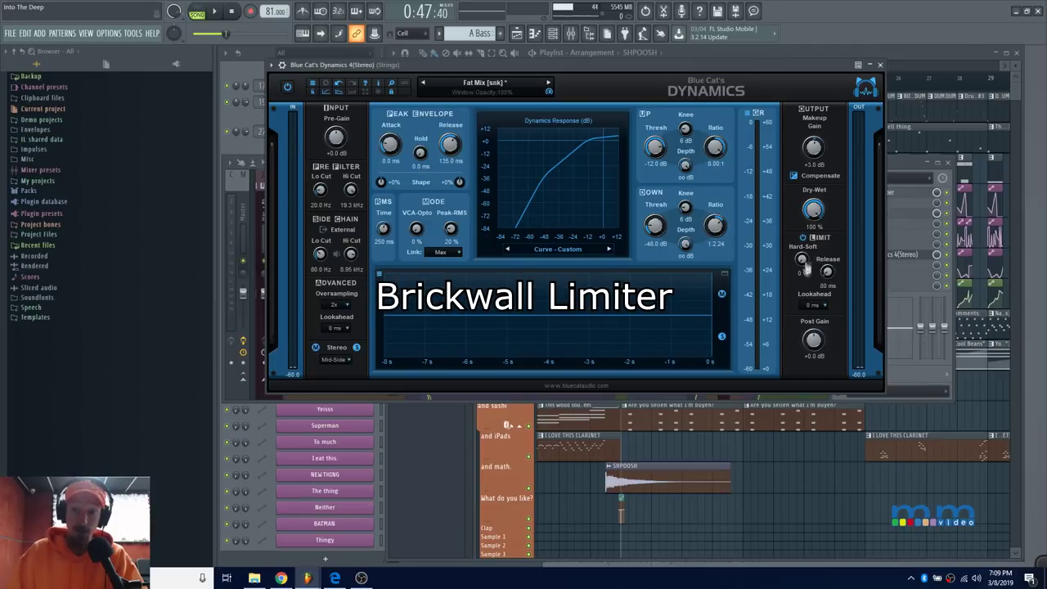
pyautogui.click(819, 306)
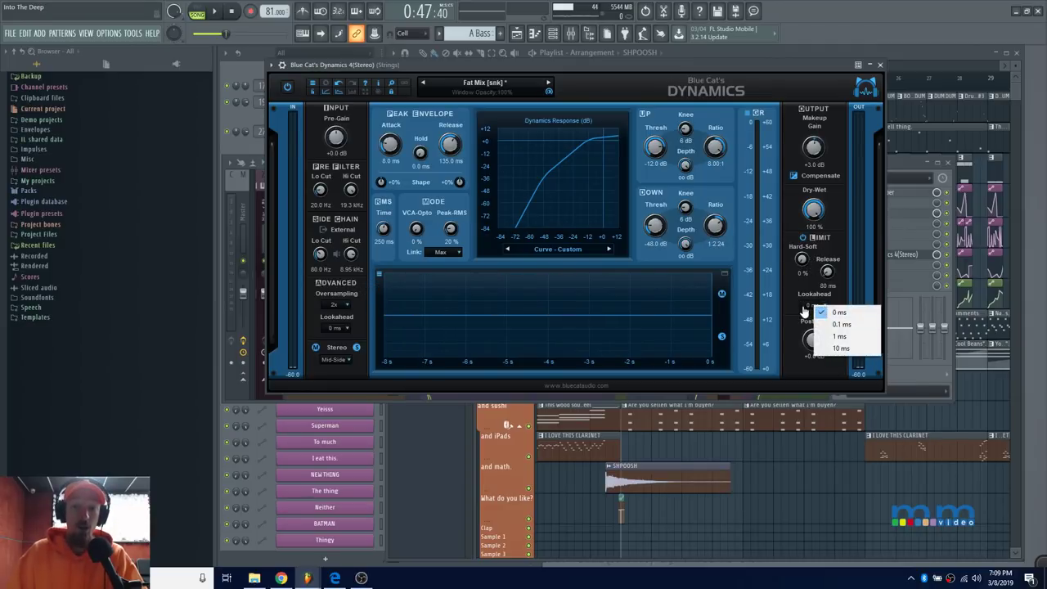
pyautogui.click(826, 307)
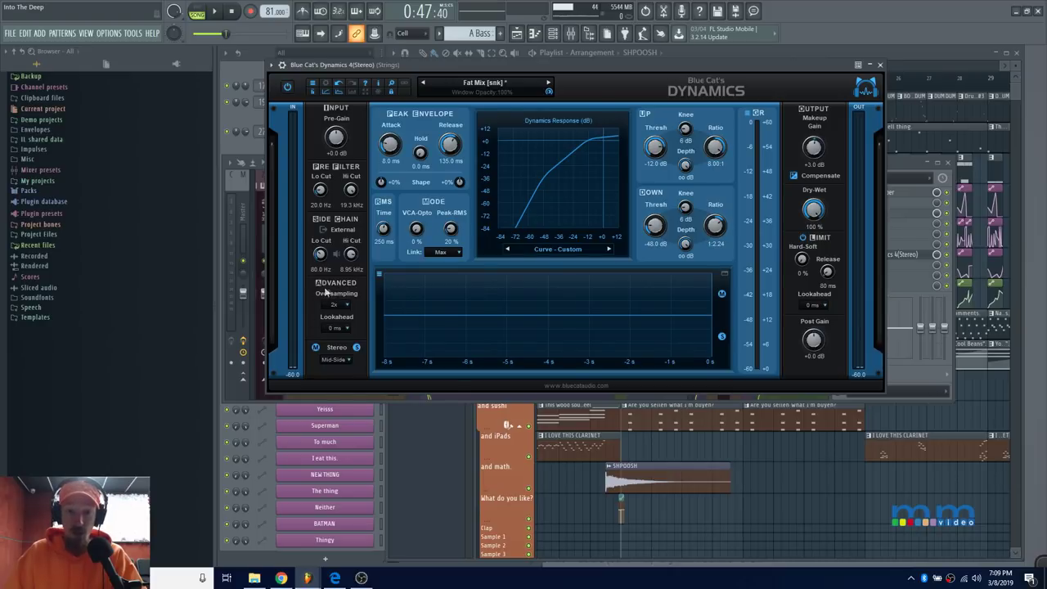
pyautogui.click(338, 330)
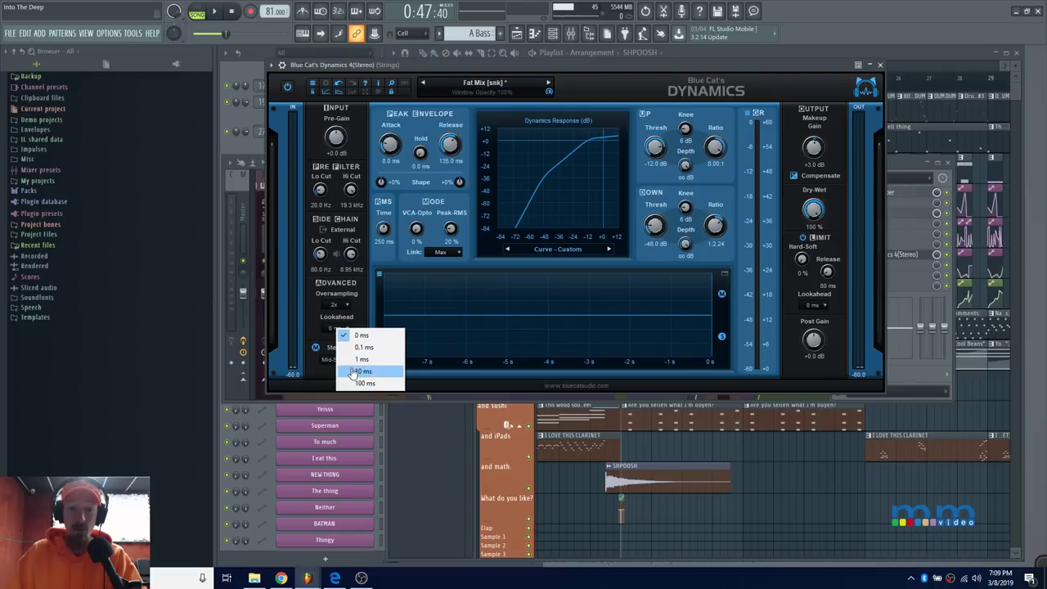
pyautogui.click(316, 327)
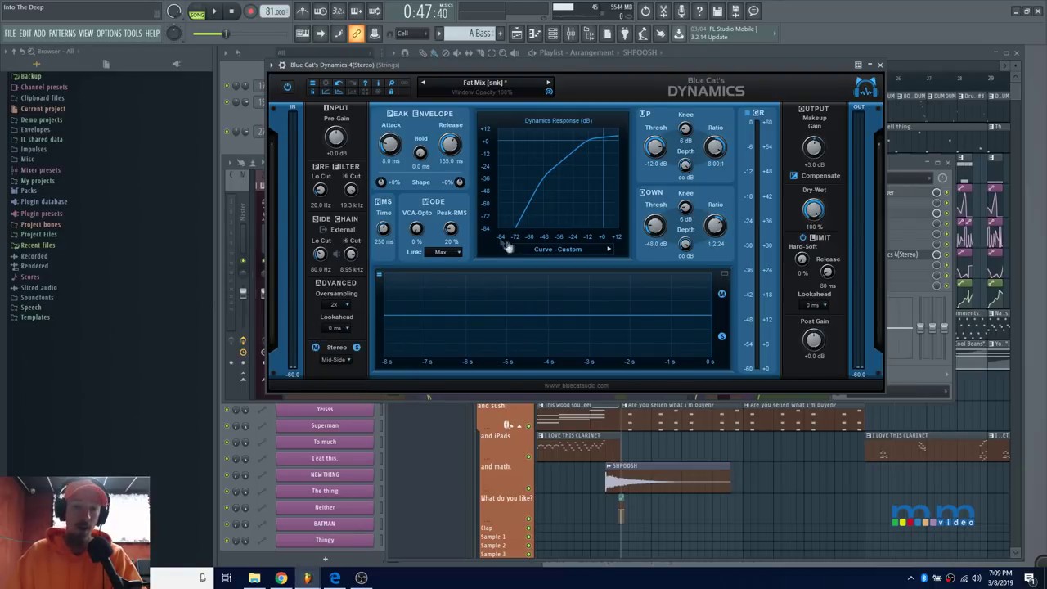
pyautogui.moveTo(628, 62); pyautogui.dragTo(635, 85)
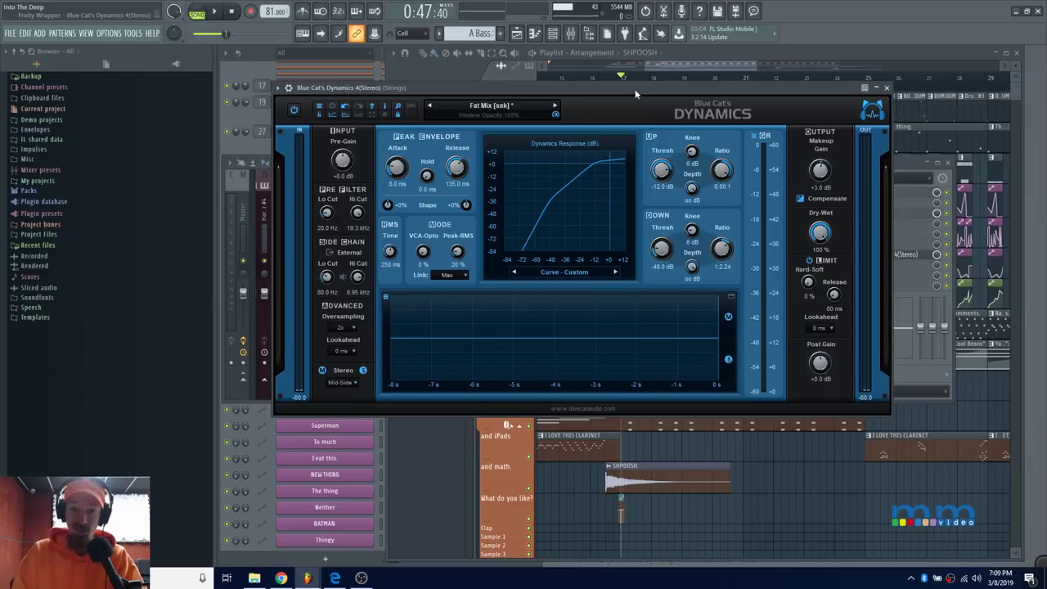
# Close the lookahead time options, keeping lookahead at 0 ms
pyautogui.click(343, 350)
pyautogui.click(364, 358)
pyautogui.moveTo(599, 92); pyautogui.dragTo(594, 83)
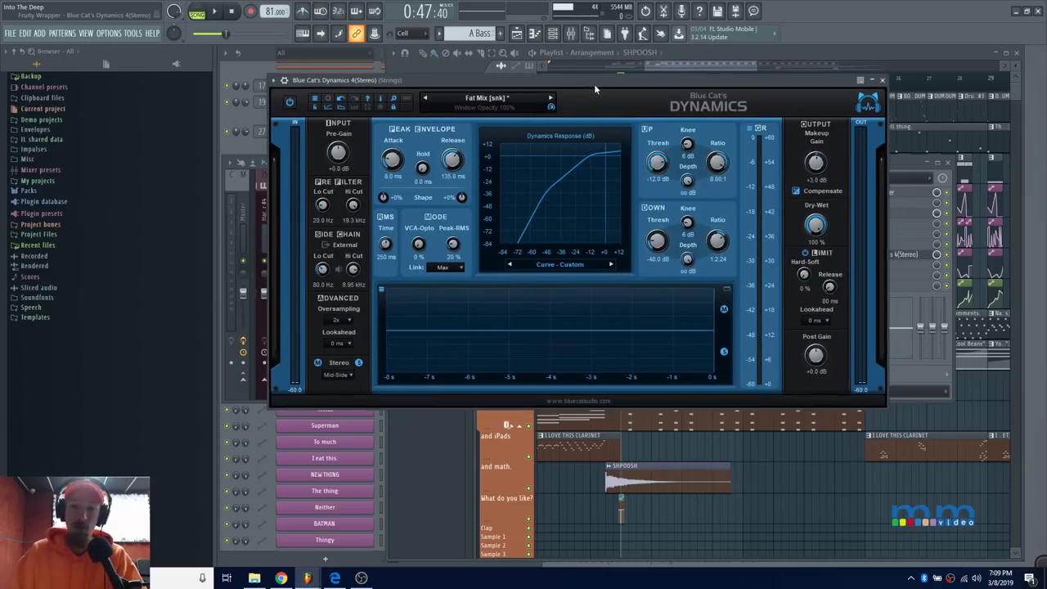
# Toggle Compensate on then off, lower UP Thresh to -31 dB, and show Factory Presets
pyautogui.click(796, 194)
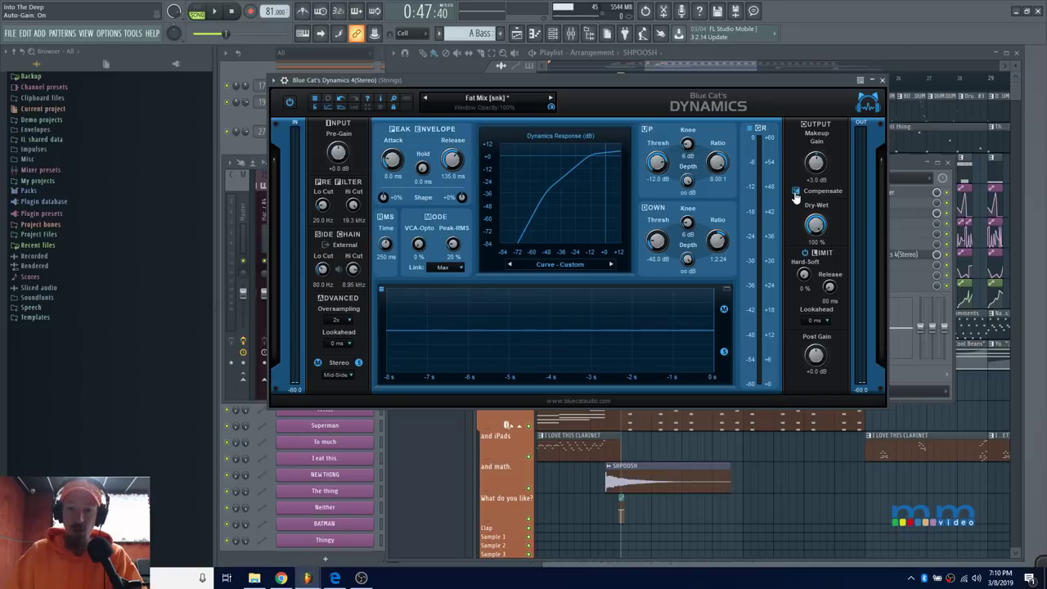
pyautogui.click(796, 193)
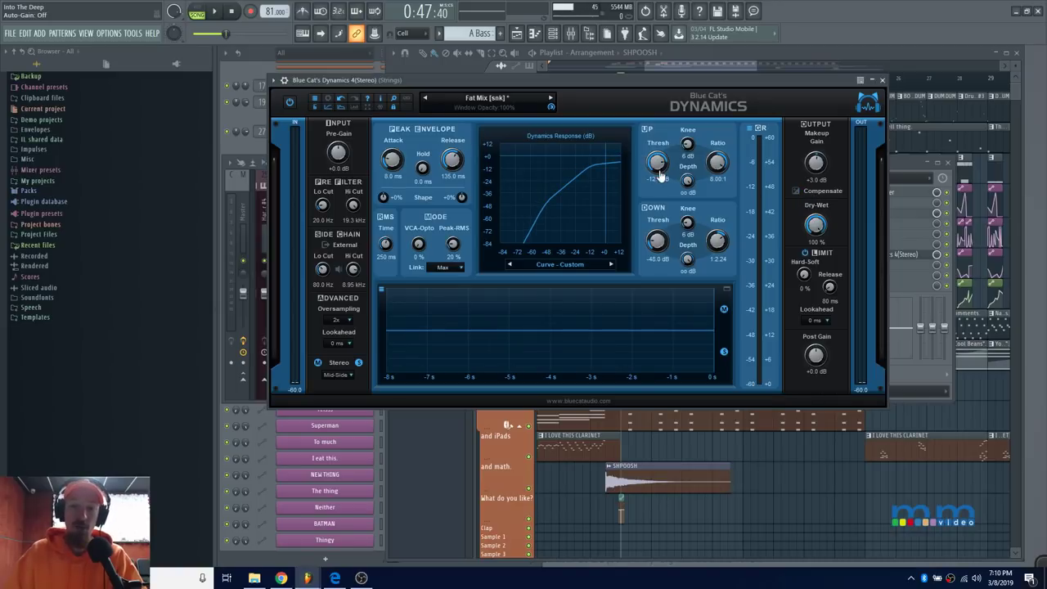
pyautogui.moveTo(659, 164); pyautogui.dragTo(656, 200)
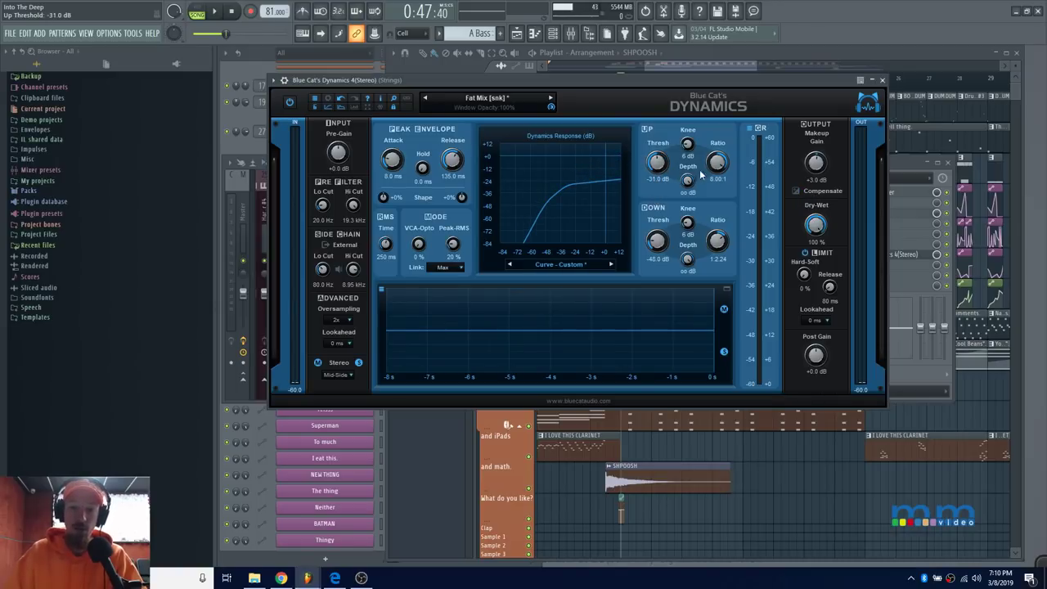
pyautogui.click(479, 109)
pyautogui.moveTo(532, 106)
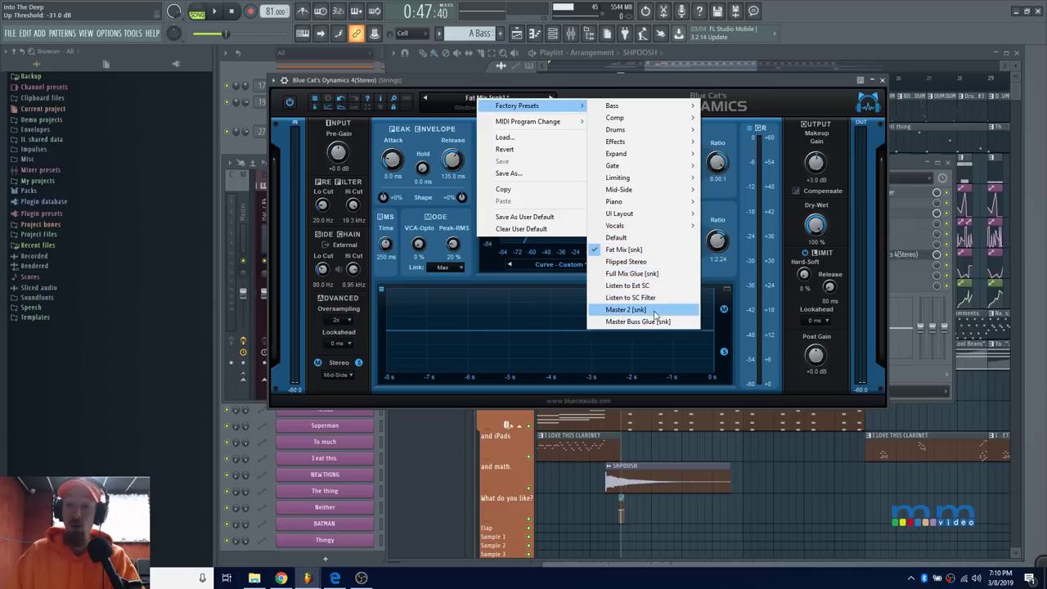
# Load the Default factory preset and push the upward ratio to oo:1
pyautogui.click(656, 240)
pyautogui.moveTo(571, 86); pyautogui.dragTo(543, 79)
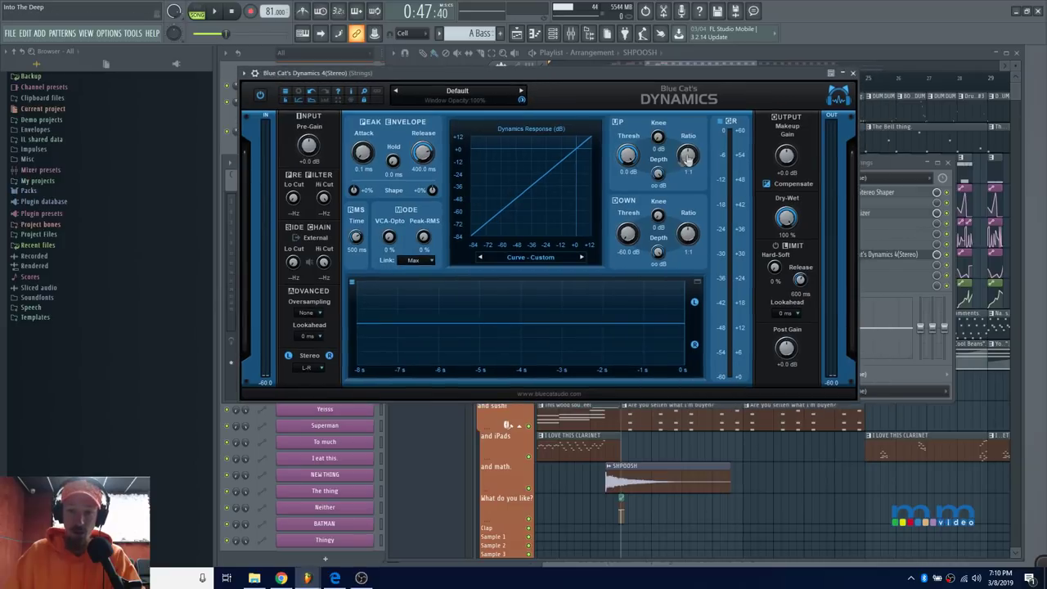
pyautogui.moveTo(687, 157); pyautogui.dragTo(693, 123)
pyautogui.moveTo(634, 160)
pyautogui.mouseDown()
pyautogui.moveTo(634, 180)
pyautogui.moveTo(634, 166)
pyautogui.mouseUp()
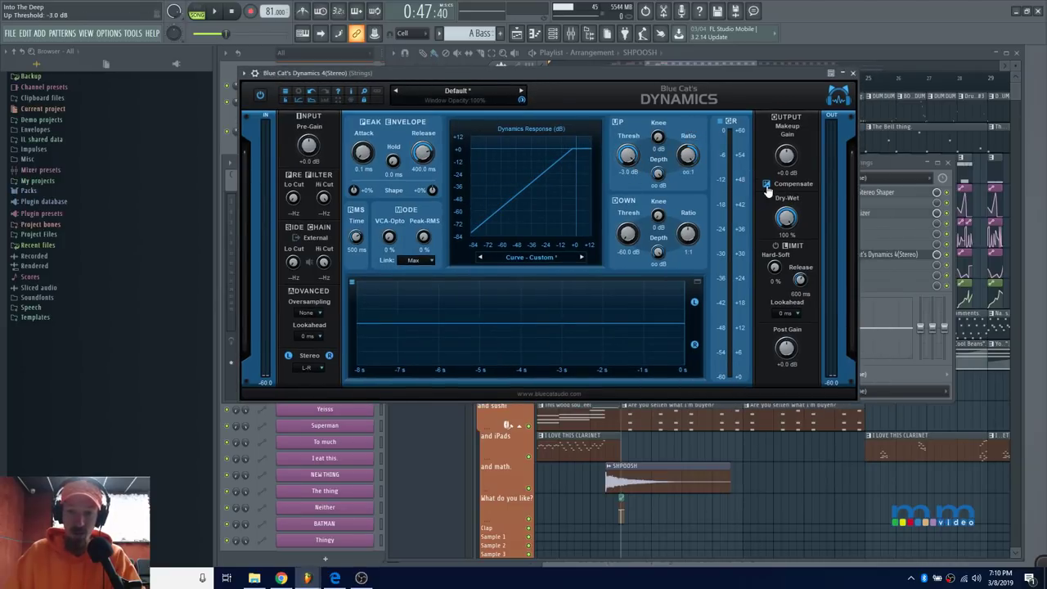
# Untick Compensate, drop UP Thresh to -45 dB, reset Makeup Gain to 0 dB, then re-enable Compensate
pyautogui.click(767, 185)
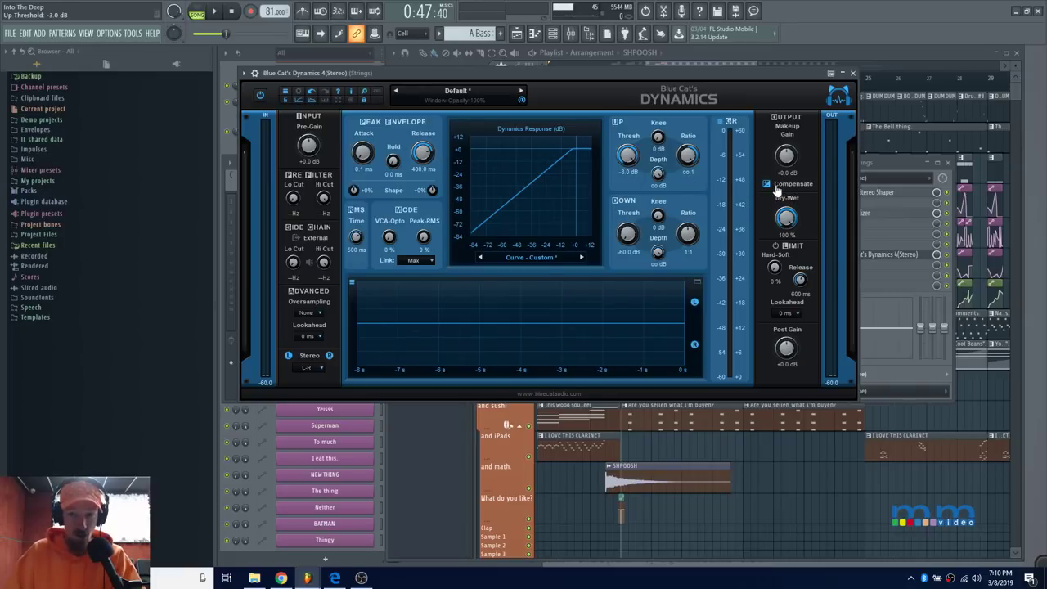
pyautogui.moveTo(634, 164); pyautogui.dragTo(628, 220)
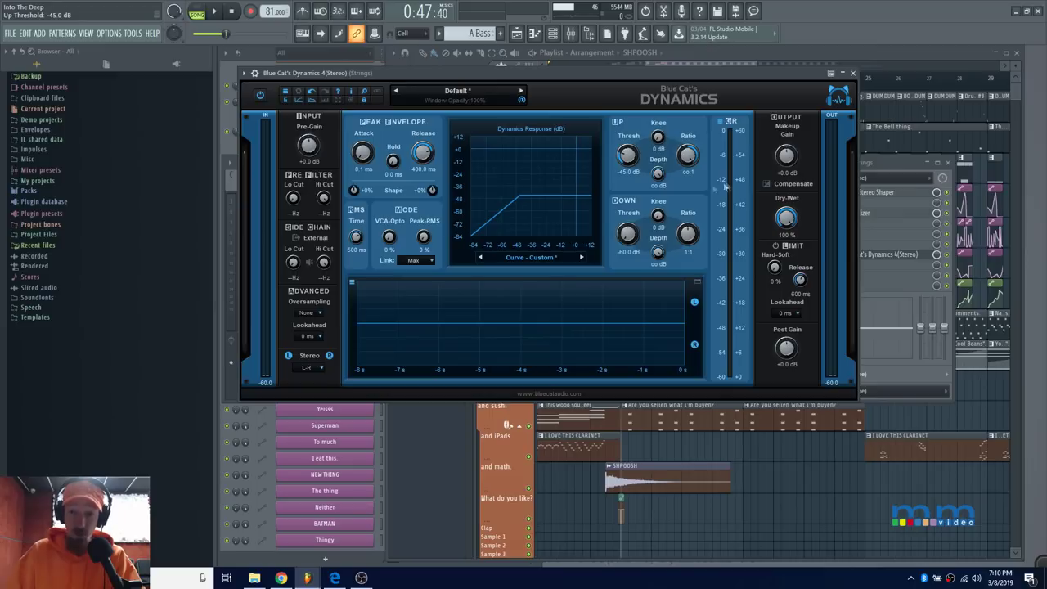
pyautogui.moveTo(793, 161)
pyautogui.mouseDown()
pyautogui.moveTo(794, 139)
pyautogui.moveTo(788, 166)
pyautogui.mouseUp()
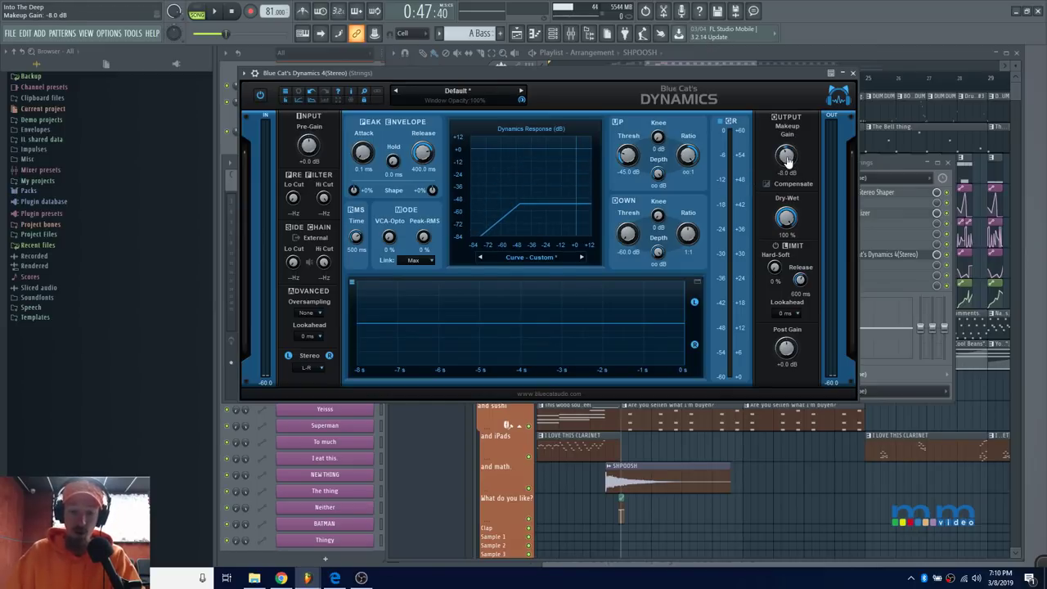
pyautogui.doubleClick(786, 158)
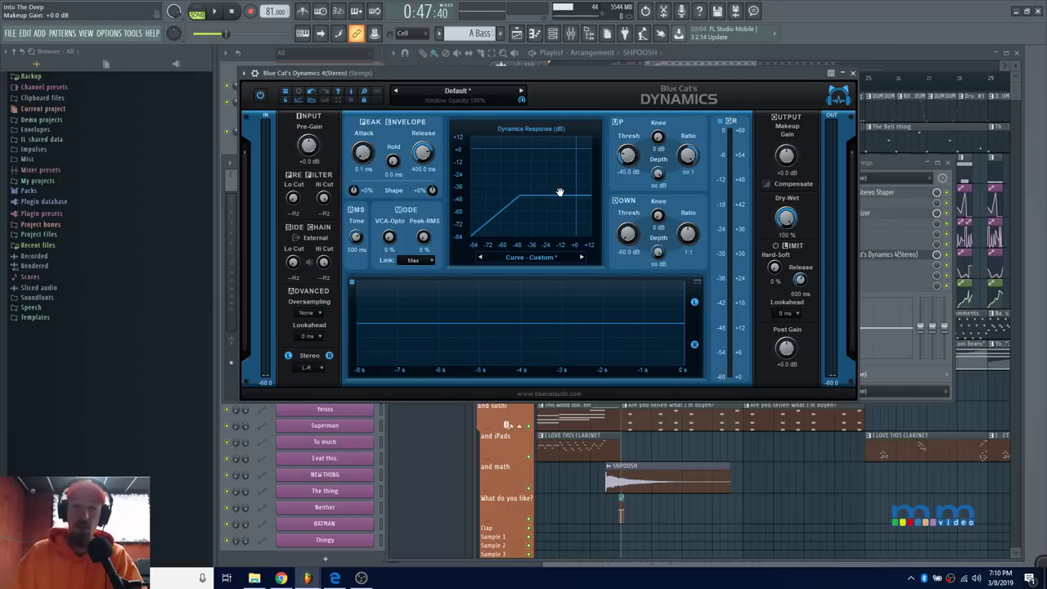
pyautogui.click(767, 184)
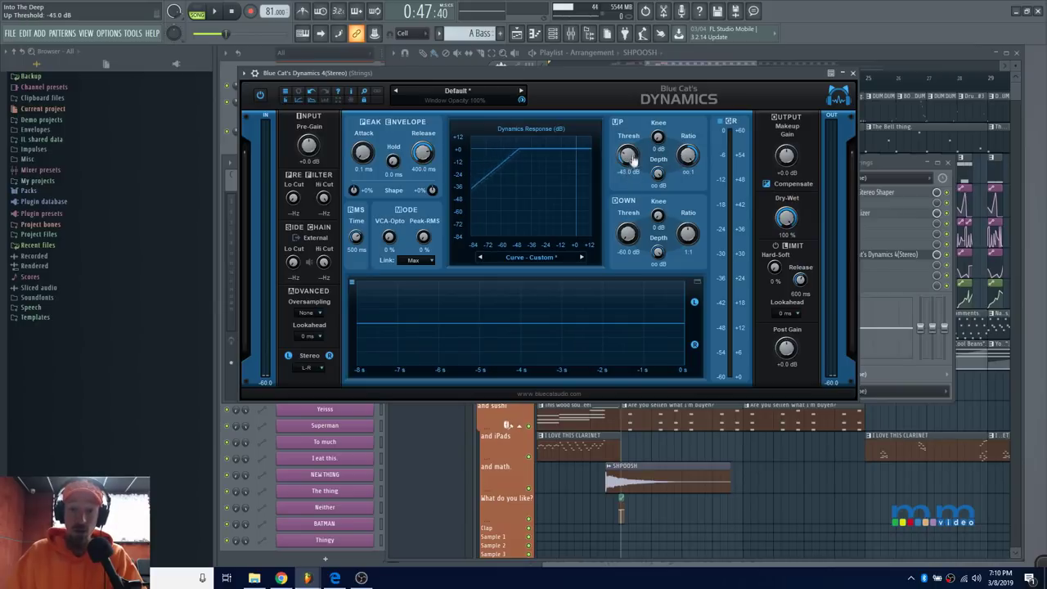
# Sweep the upward threshold through 0, -11, -27 and -19 dB
pyautogui.moveTo(632, 160); pyautogui.dragTo(639, 108)
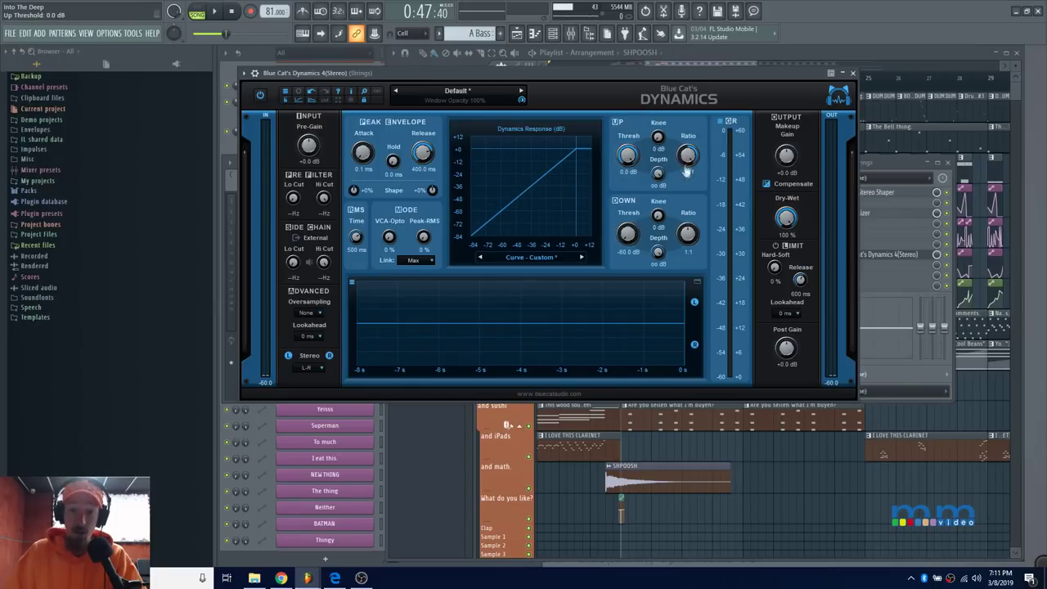
pyautogui.moveTo(636, 159); pyautogui.dragTo(635, 223)
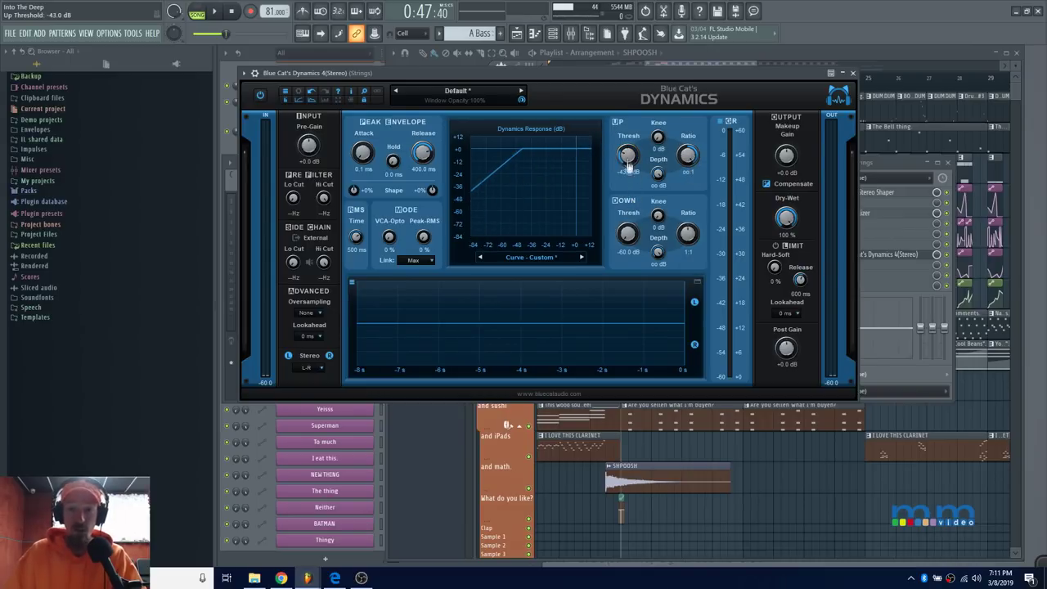
pyautogui.moveTo(628, 160); pyautogui.dragTo(628, 144)
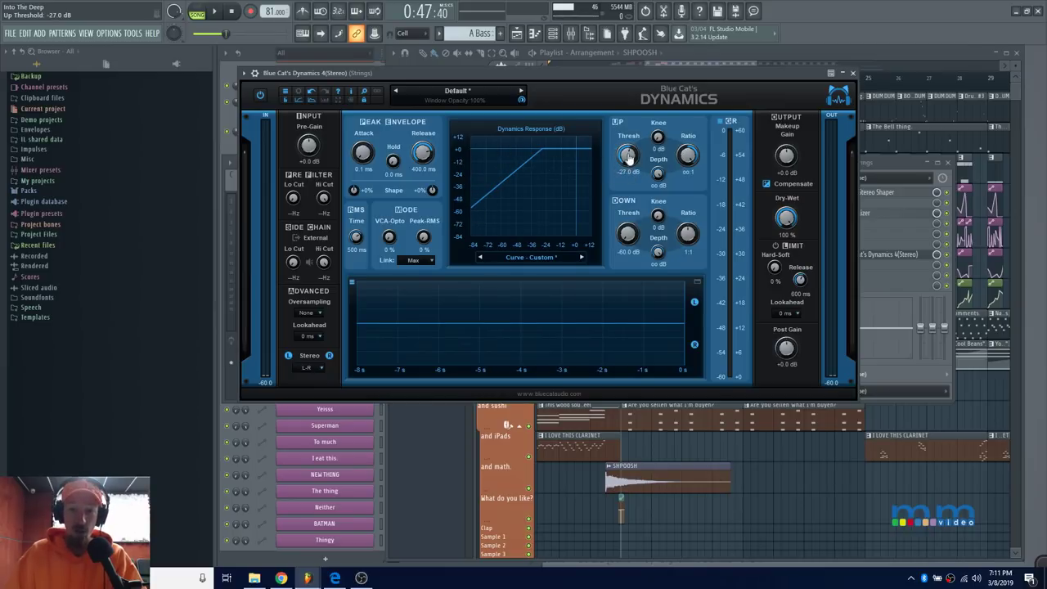
pyautogui.moveTo(627, 163); pyautogui.dragTo(627, 148)
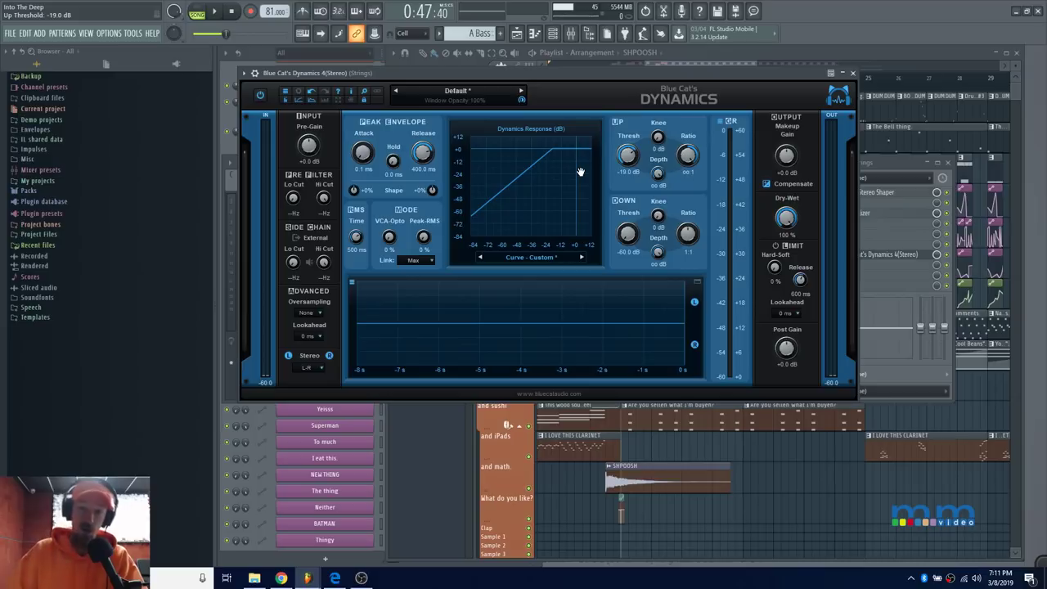
# Toggle gain compensation while adjusting the threshold, ending at -13 dB with Compensate off
pyautogui.click(766, 184)
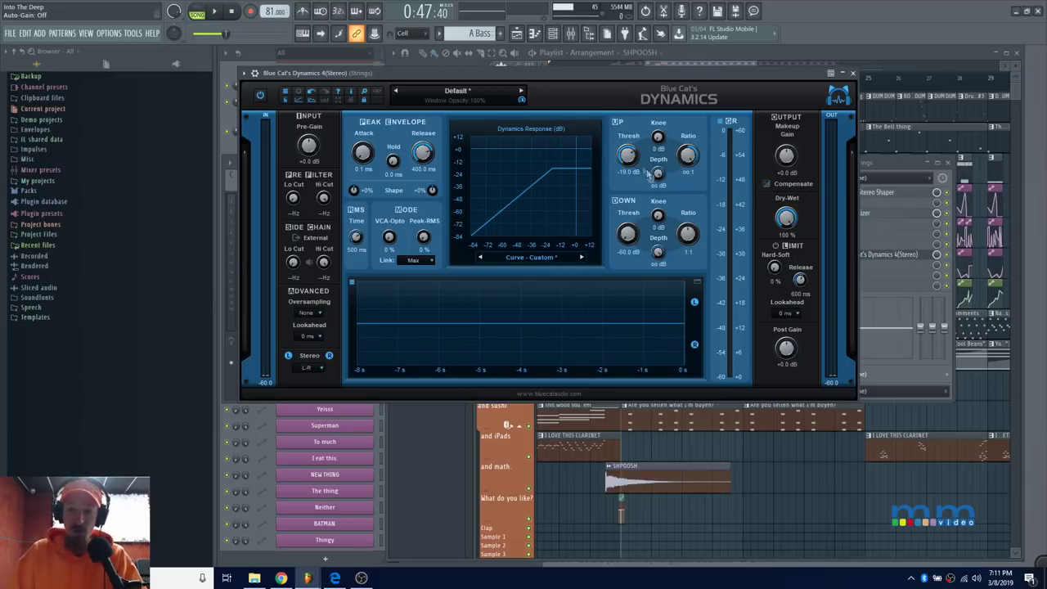
pyautogui.moveTo(628, 158)
pyautogui.mouseDown()
pyautogui.moveTo(626, 209)
pyautogui.moveTo(626, 150)
pyautogui.moveTo(638, 171)
pyautogui.moveTo(625, 186)
pyautogui.moveTo(631, 149)
pyautogui.mouseUp()
pyautogui.click(766, 184)
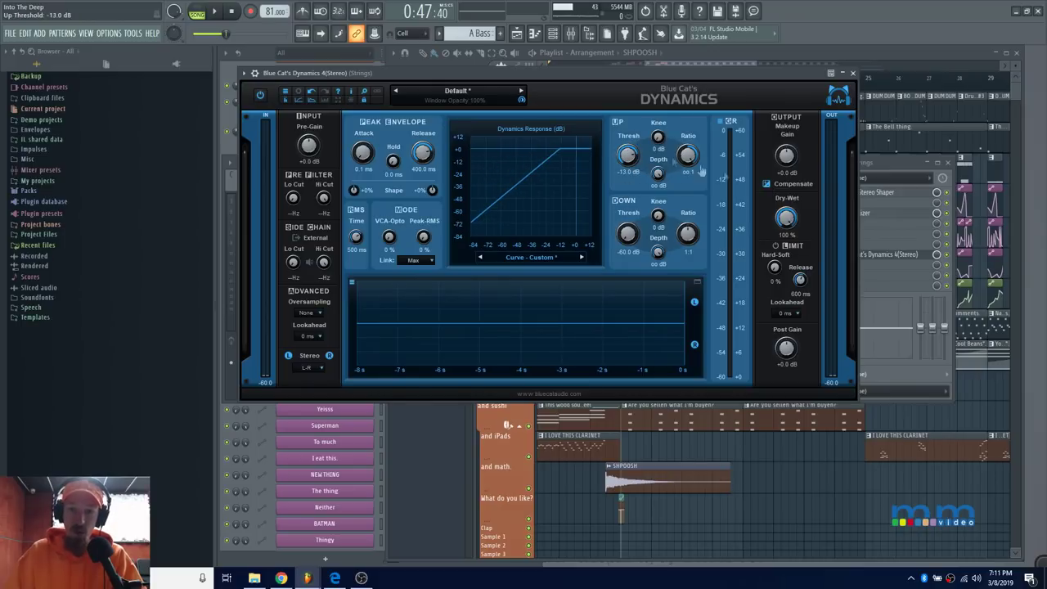
pyautogui.click(765, 184)
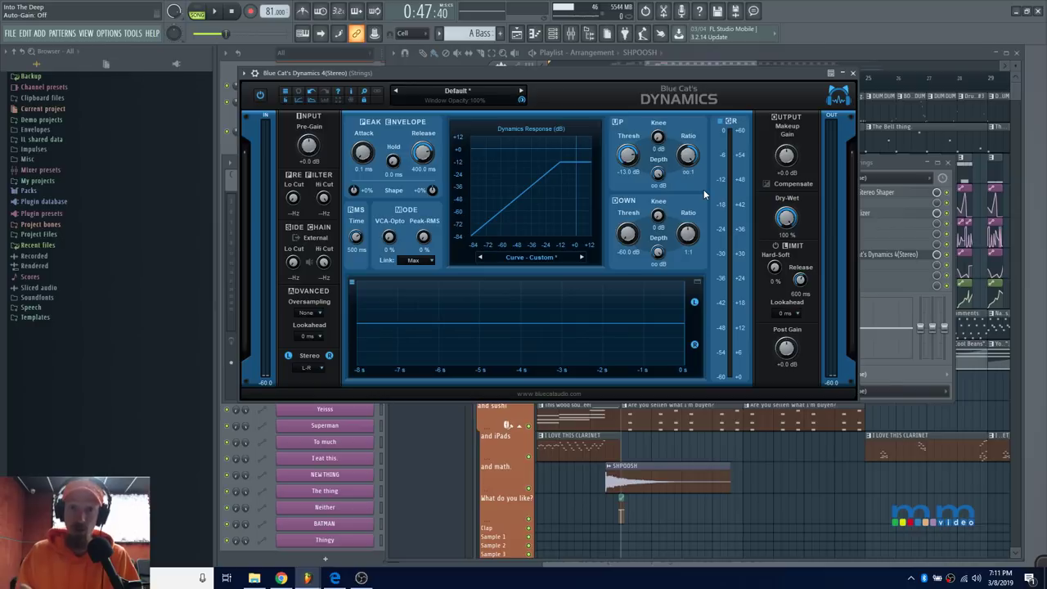
pyautogui.moveTo(567, 79); pyautogui.dragTo(594, 101)
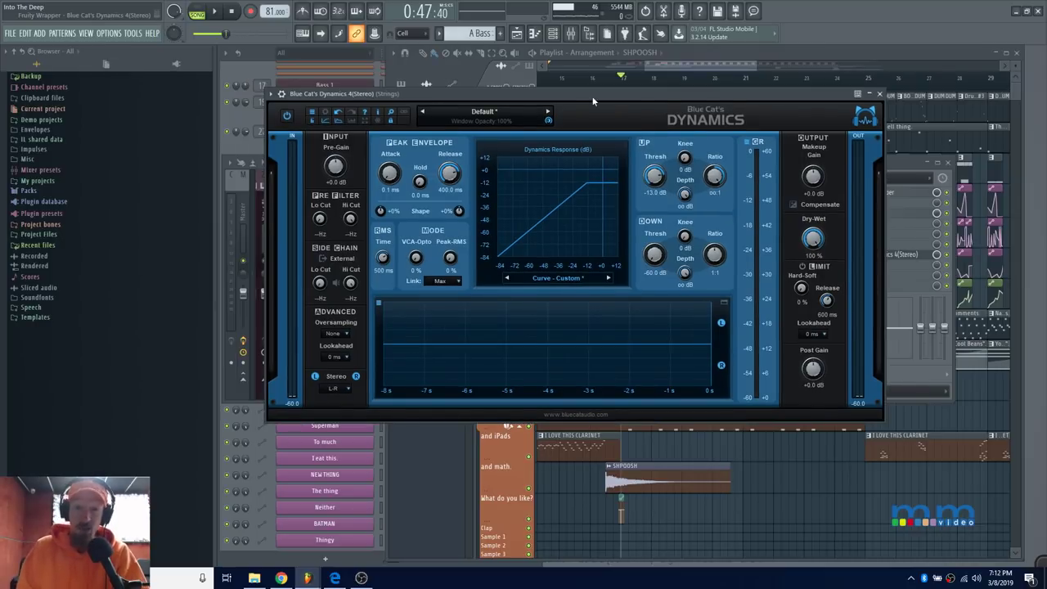